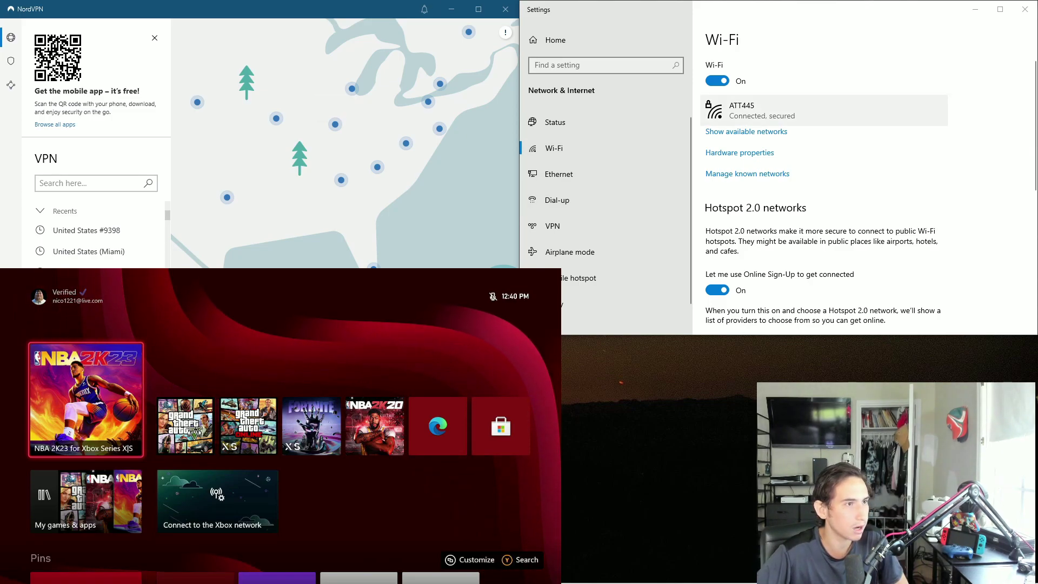
- Turn on the mobile hotspot so the PC shares its Wi-Fi internet connection
click(823, 110)
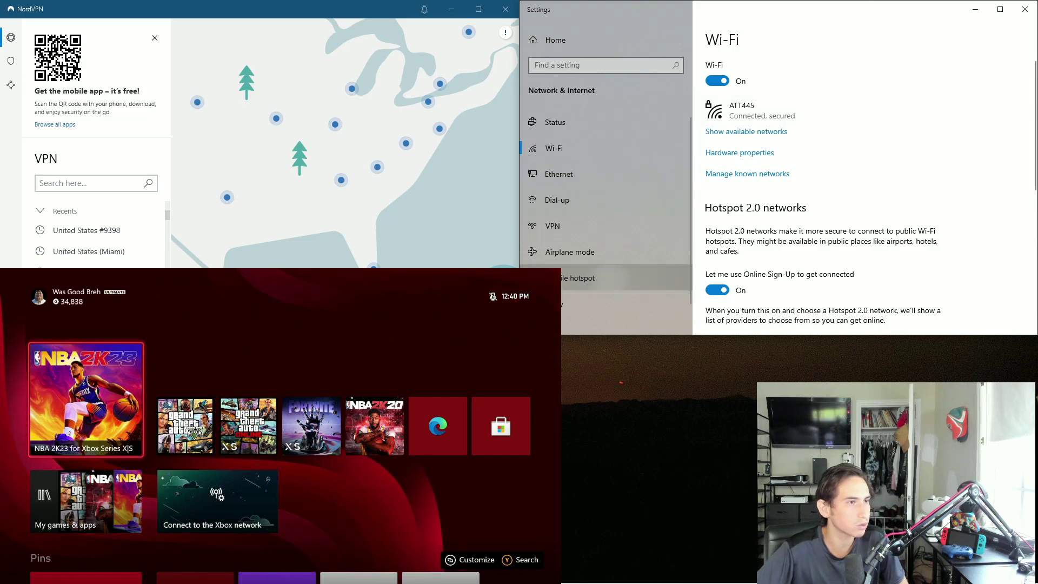
click(595, 277)
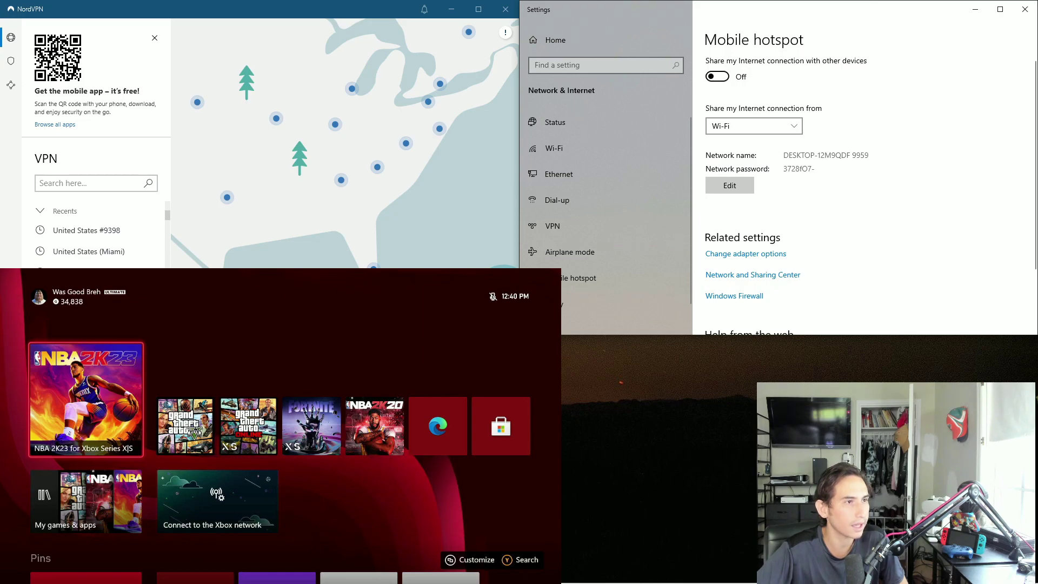
click(717, 76)
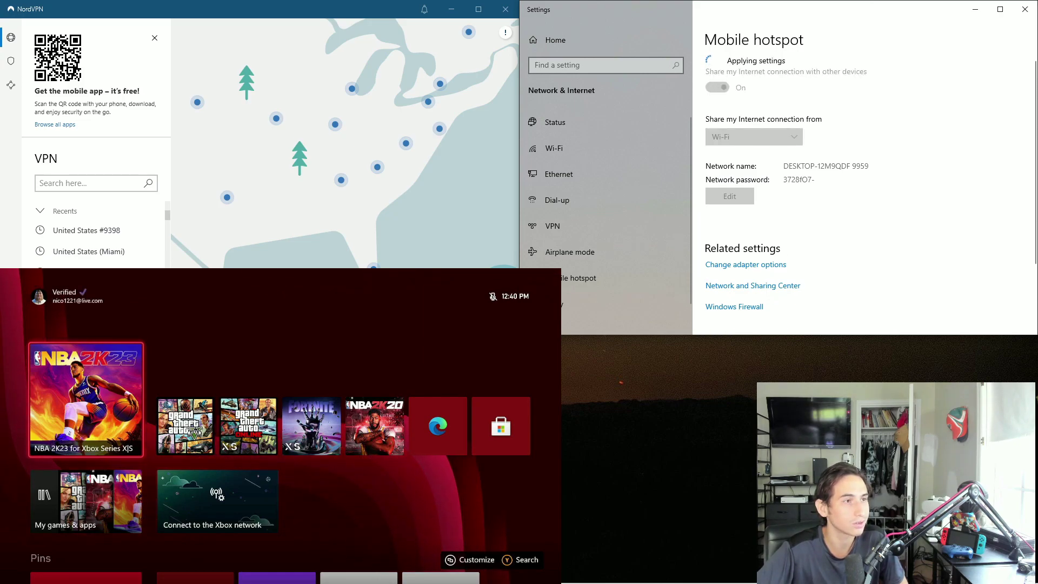
scroll(864, 184, down, 1)
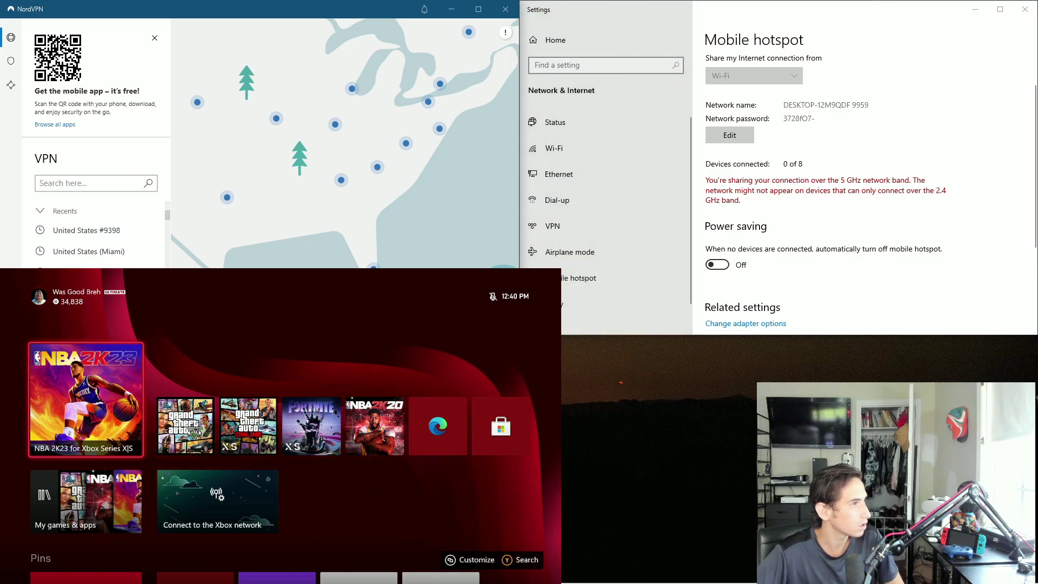
- Open the adapter options from the Ethernet settings and place the Network Connections window beside the NordVPN window
mouse_move(363, 5)
mouse_down()
mouse_move(364, 237)
mouse_move(371, 92)
mouse_move(361, 1)
mouse_move(345, 12)
mouse_up()
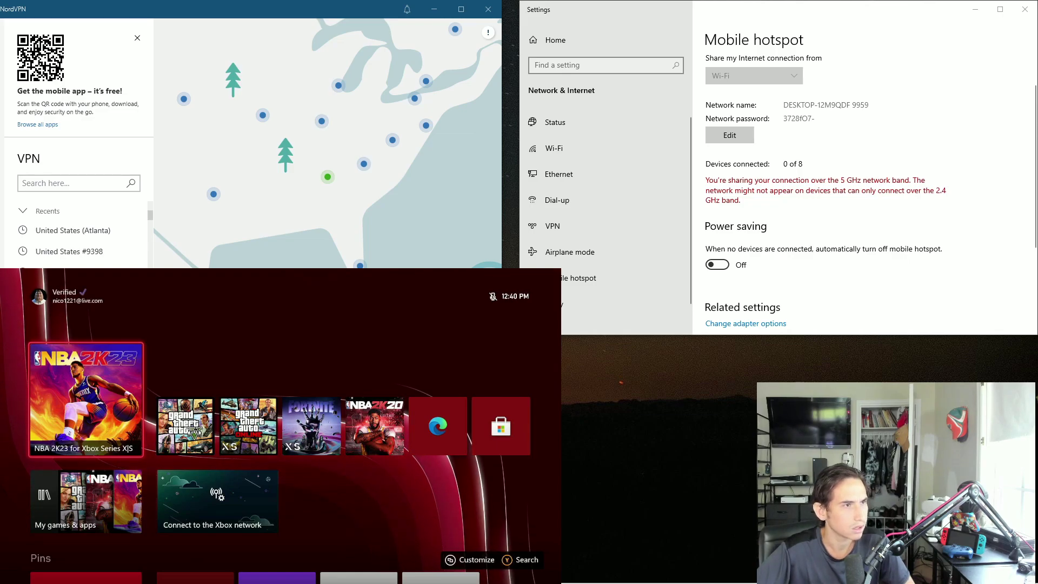
scroll(821, 162, up, 2)
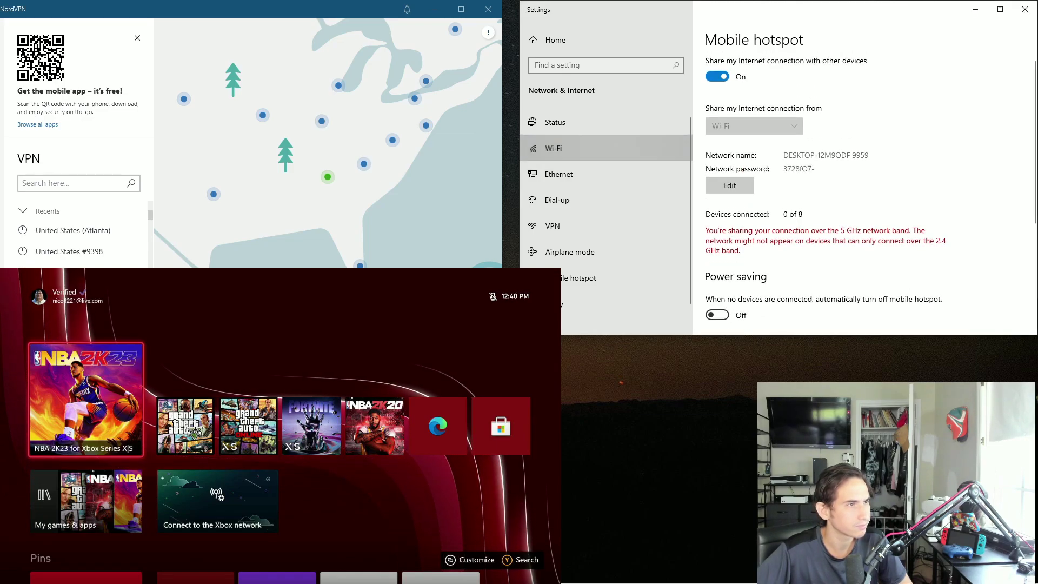
click(554, 148)
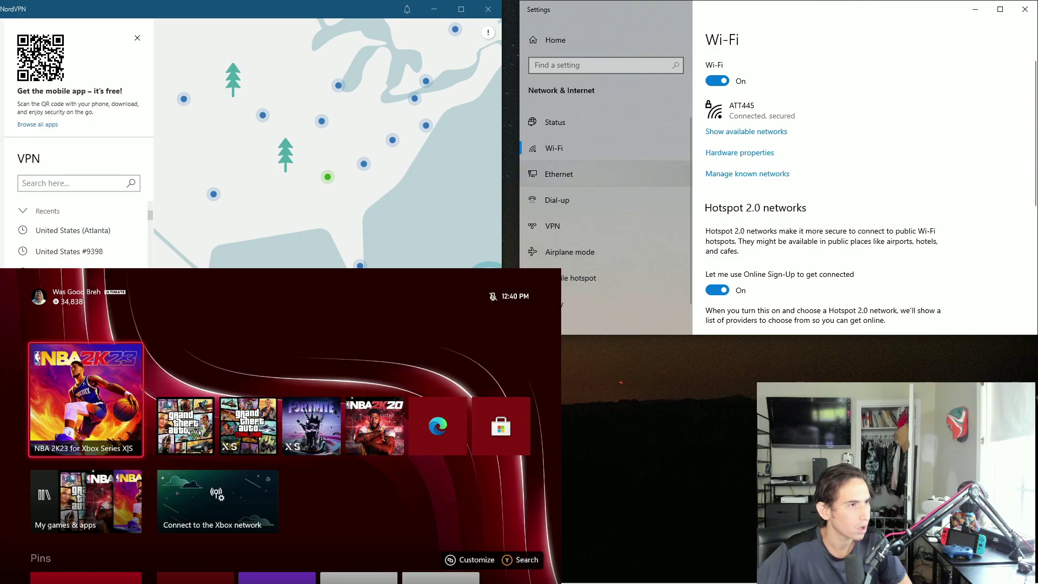
click(558, 174)
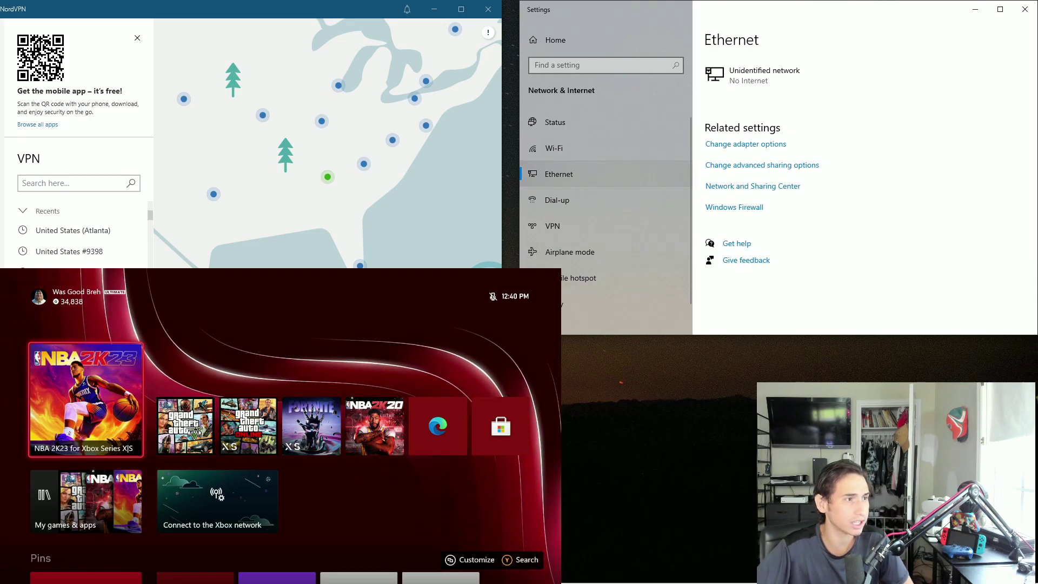
click(744, 144)
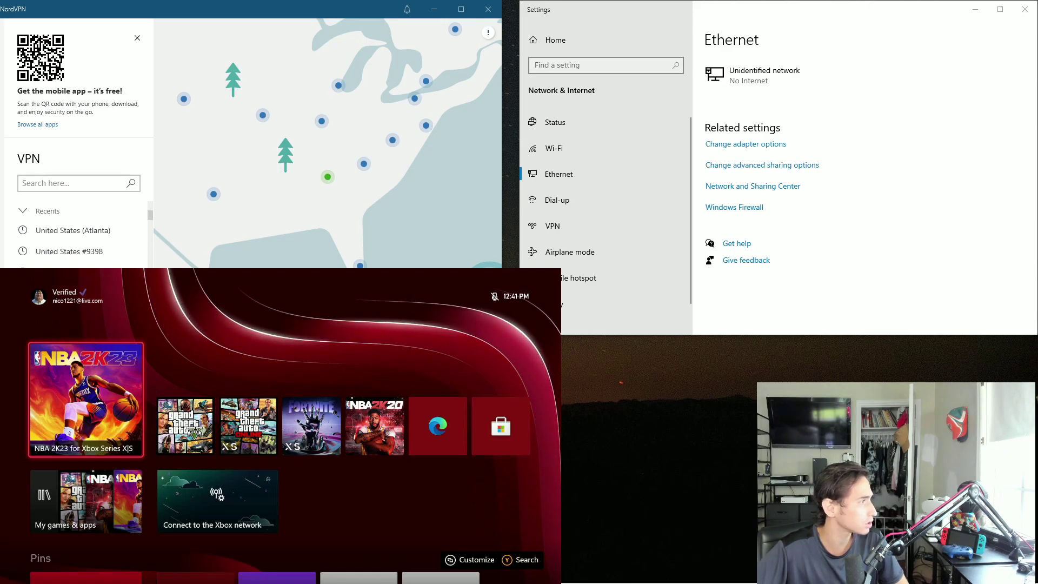
drag(227, 286, 875, 18)
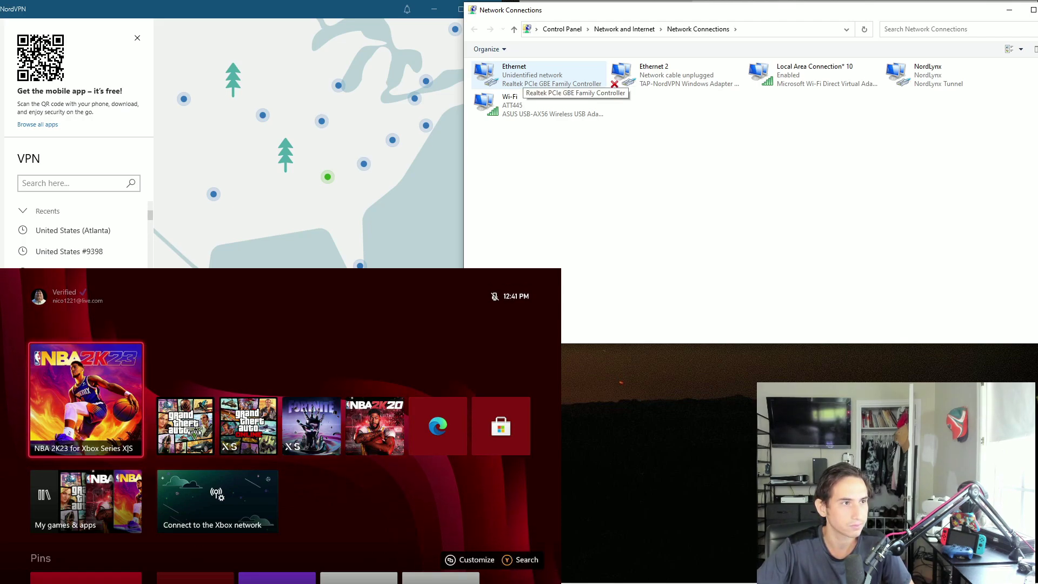
- Try to share the NordLynx connection with other network users, with Ethernet as the home networking connection
click(927, 75)
right_click(919, 79)
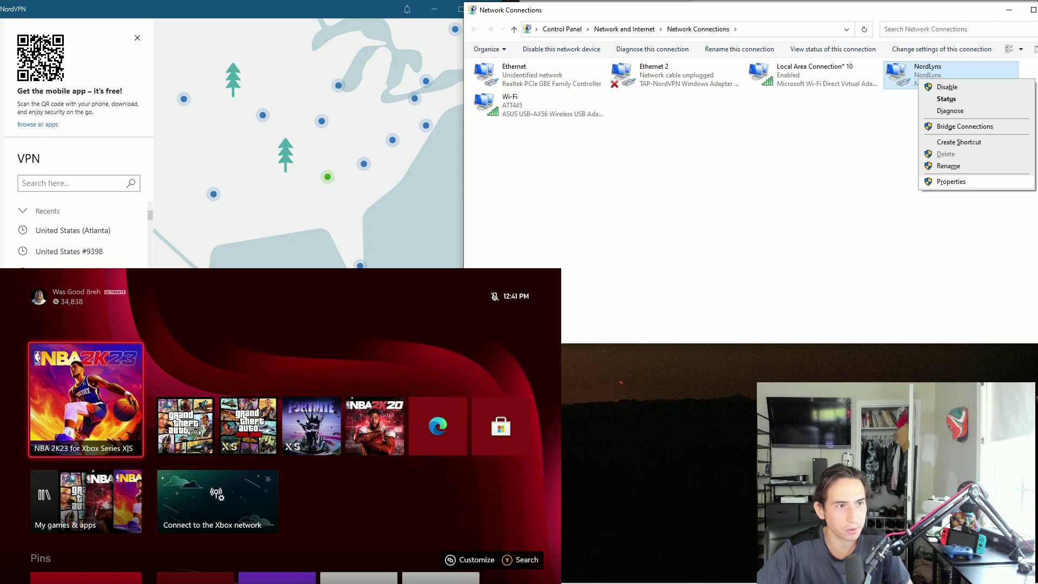
click(950, 181)
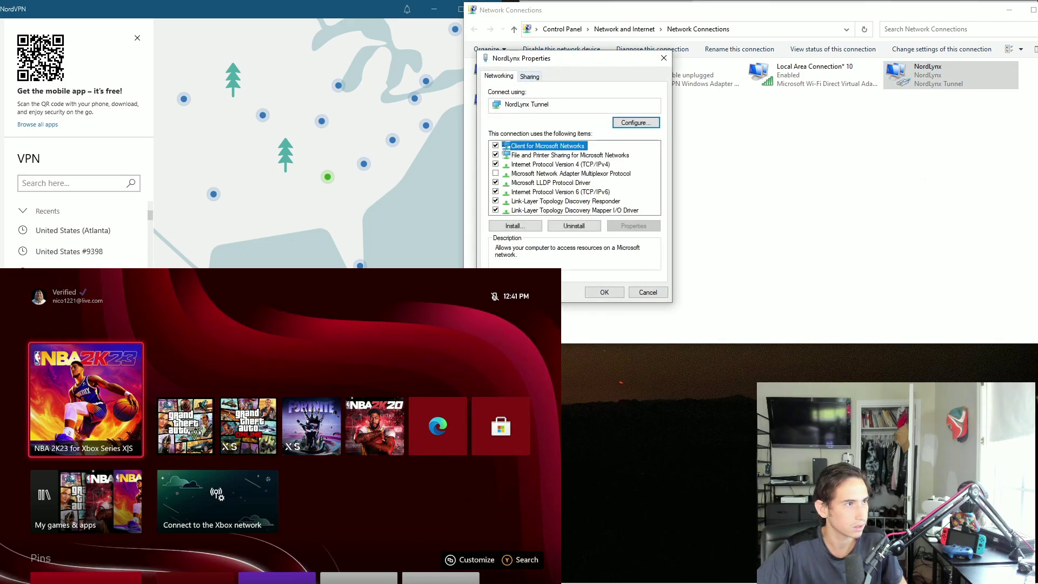
click(529, 76)
click(497, 107)
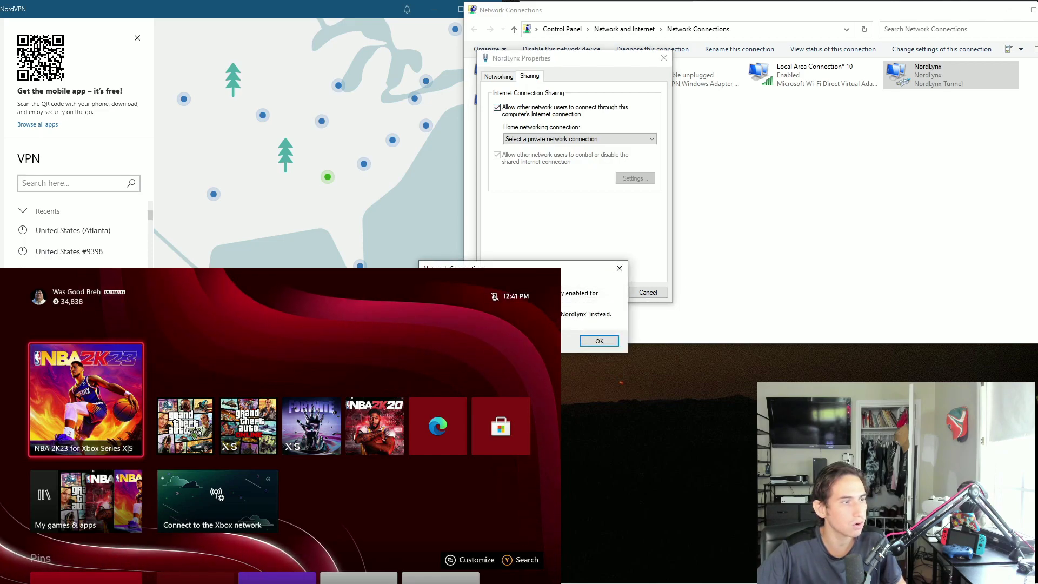
click(599, 341)
click(579, 138)
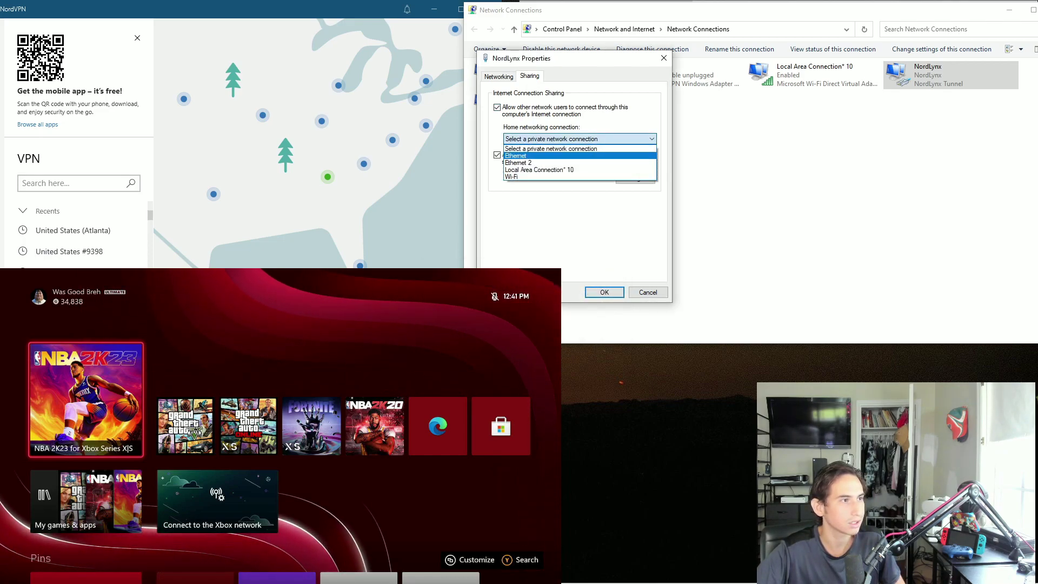
click(578, 155)
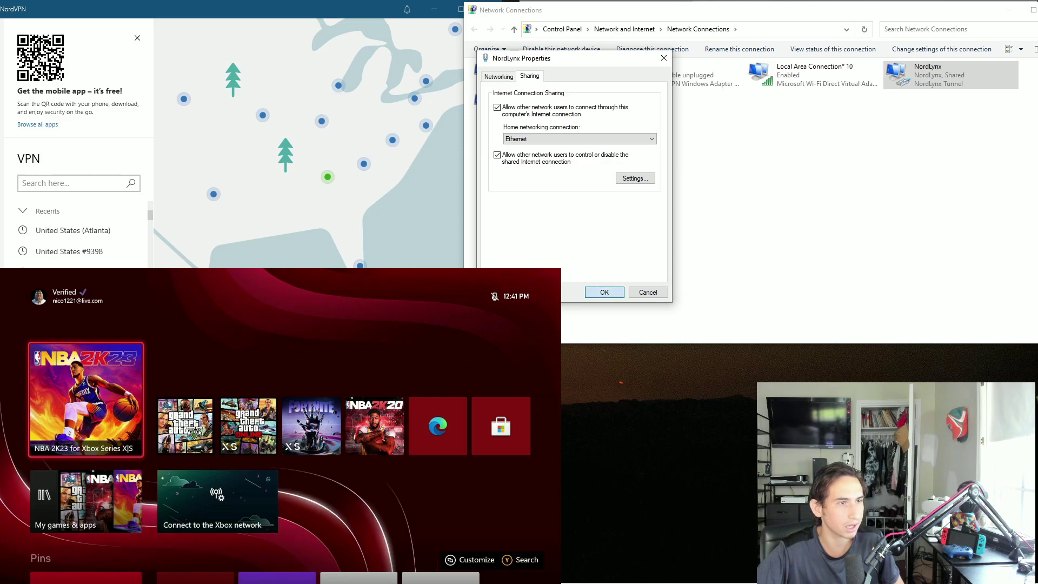
key(Return)
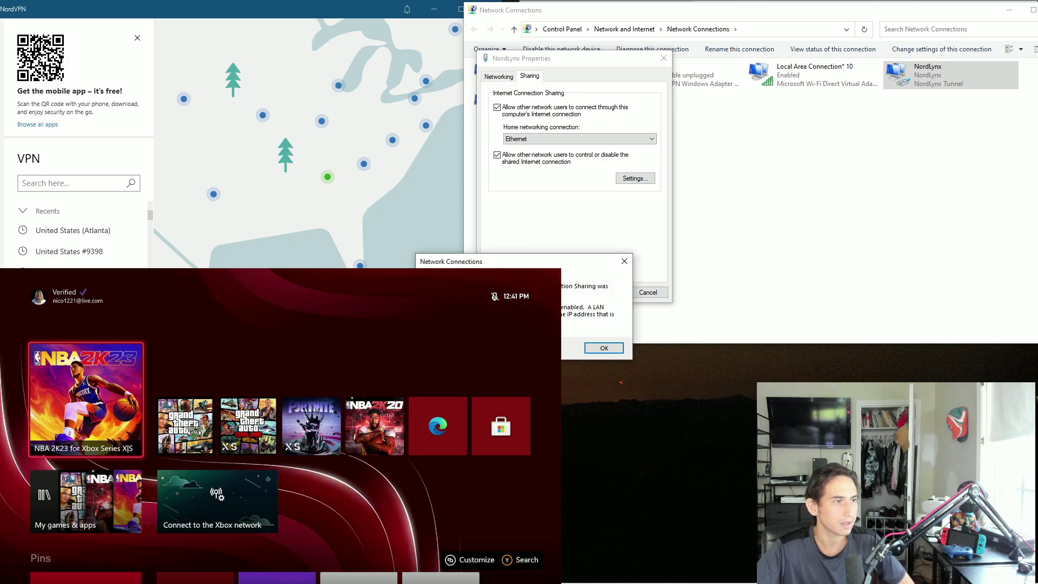
key(Return)
- Enable internet connection sharing on the NordLynx adapter again and select Ethernet as its home networking connection
right_click(921, 75)
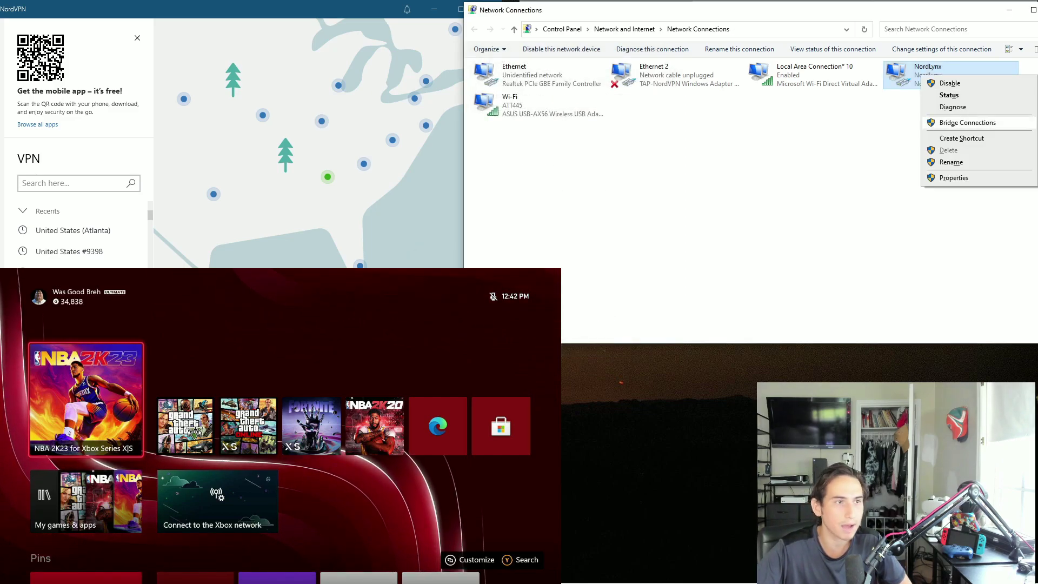
click(953, 177)
click(528, 75)
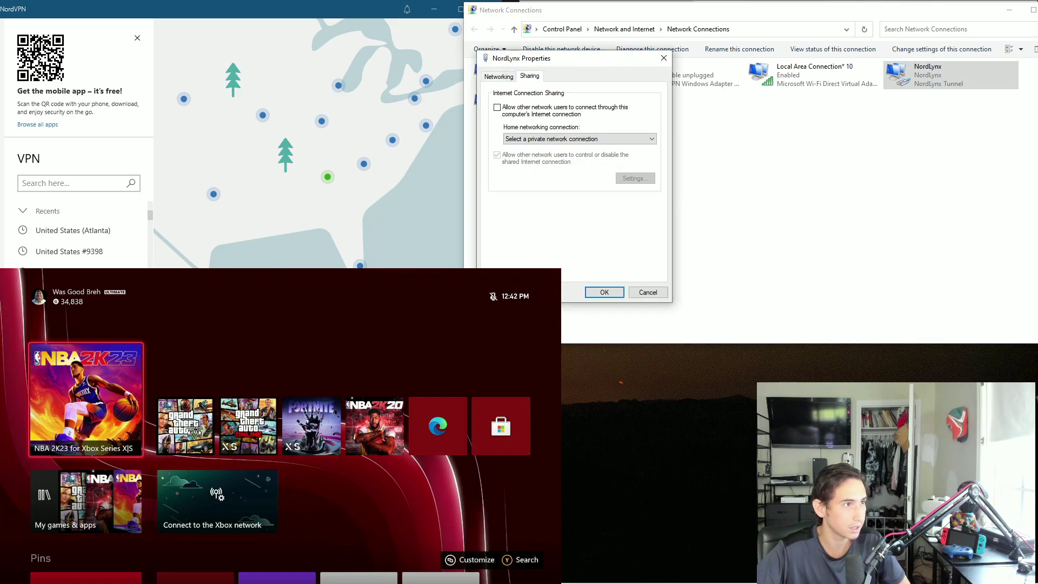
click(497, 107)
click(579, 138)
click(517, 155)
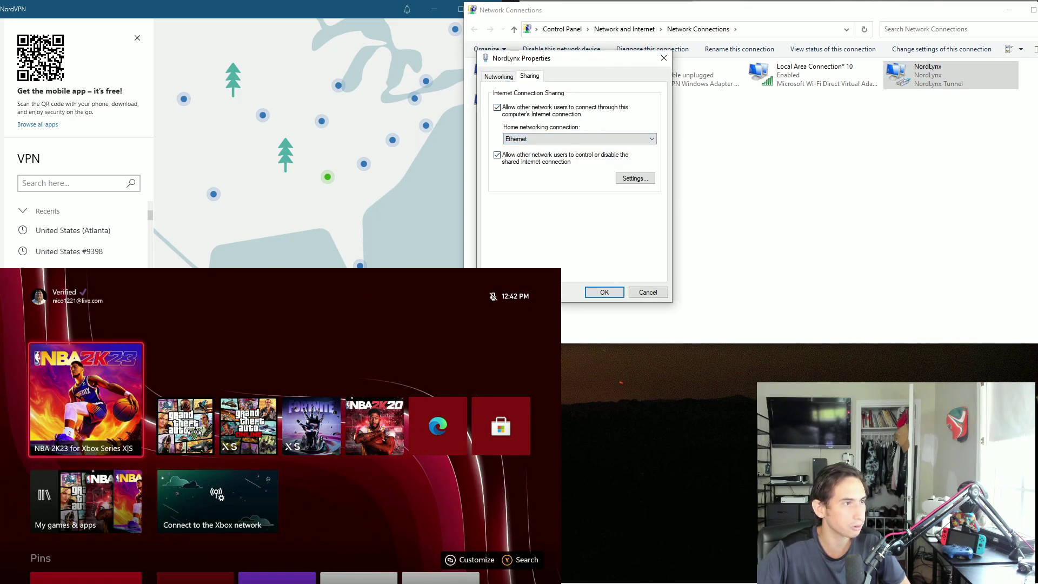
key(Return)
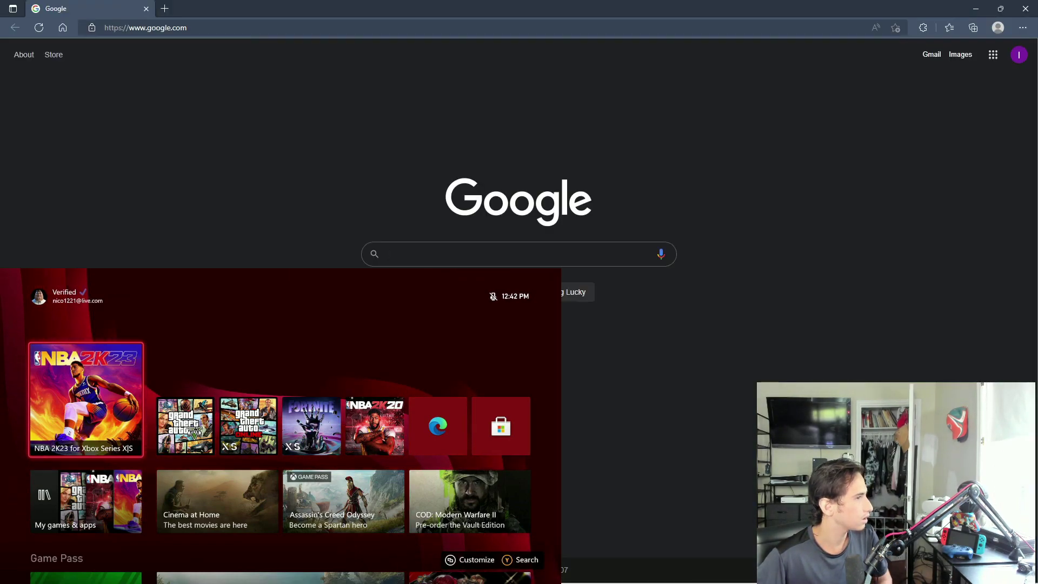
- Search the web for "my ip address" in Microsoft Edge
key(ctrl+l)
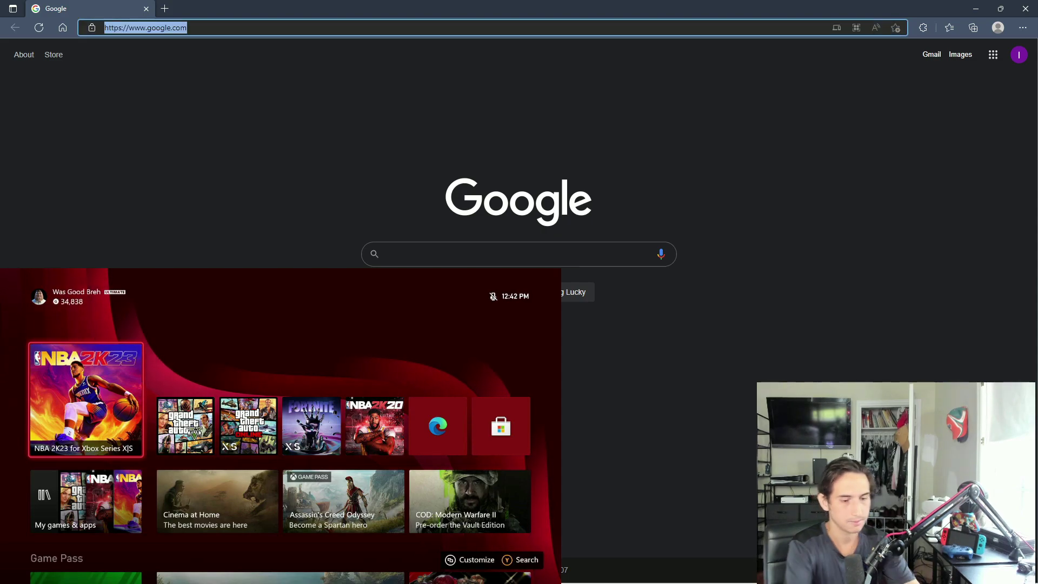
text(my ip address)
key(Return)
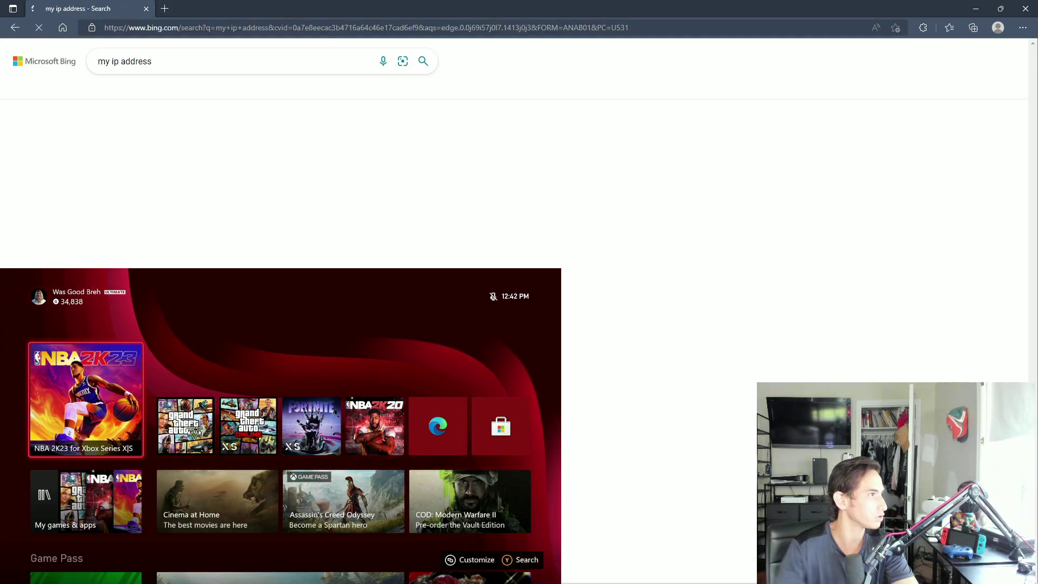
- Restore the browser to a smaller window and put away the Network Connections window
drag(104, 13, 617, 46)
drag(973, 9, 973, 24)
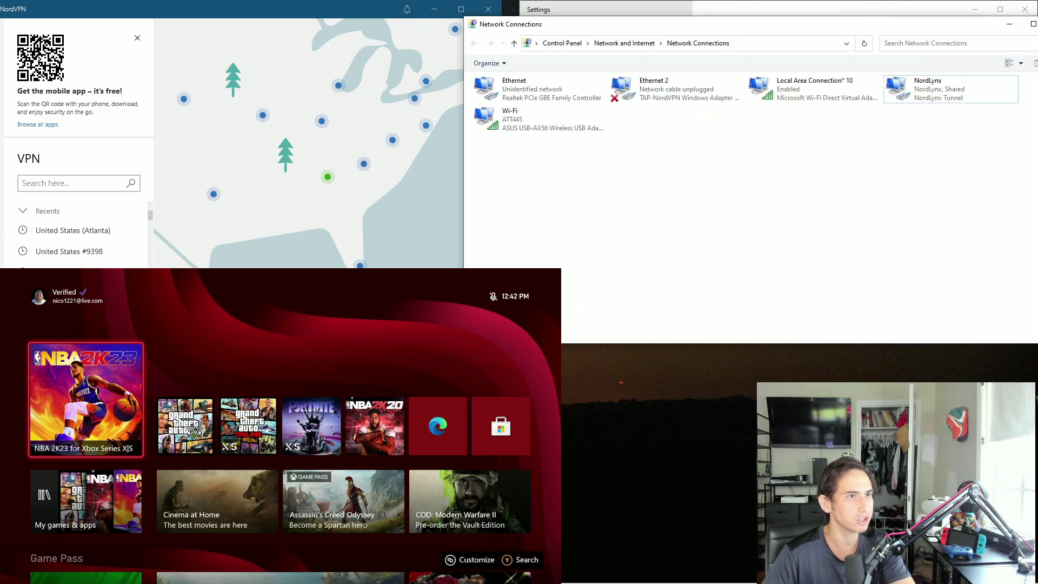
drag(878, 27, 740, 37)
click(921, 34)
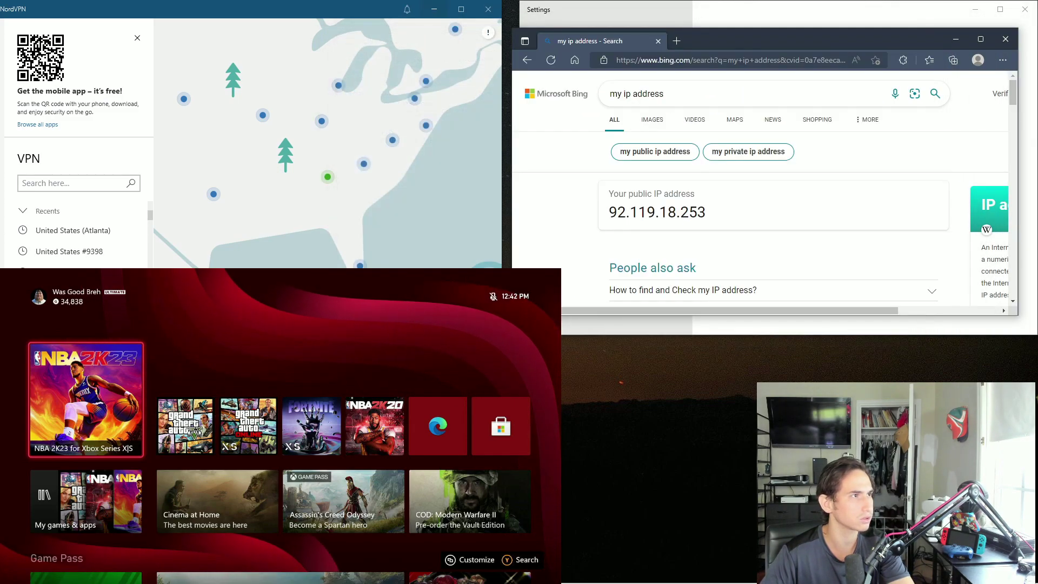
- Clear the NordVPN and Settings windows off the desktop and move the browser window with the IP search results to the desktop's corner
click(434, 10)
click(756, 11)
click(1024, 9)
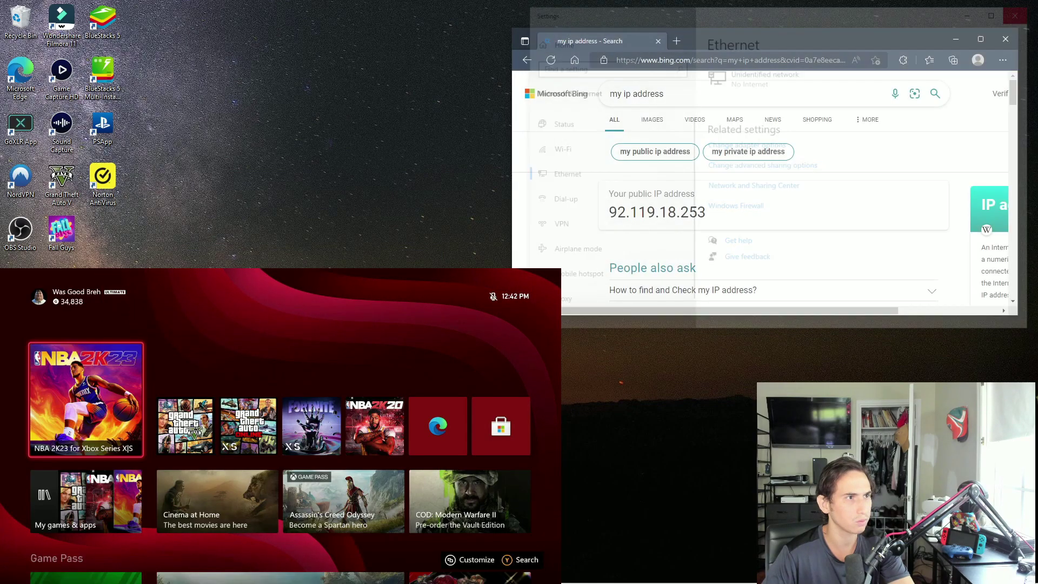
drag(769, 40, 838, 11)
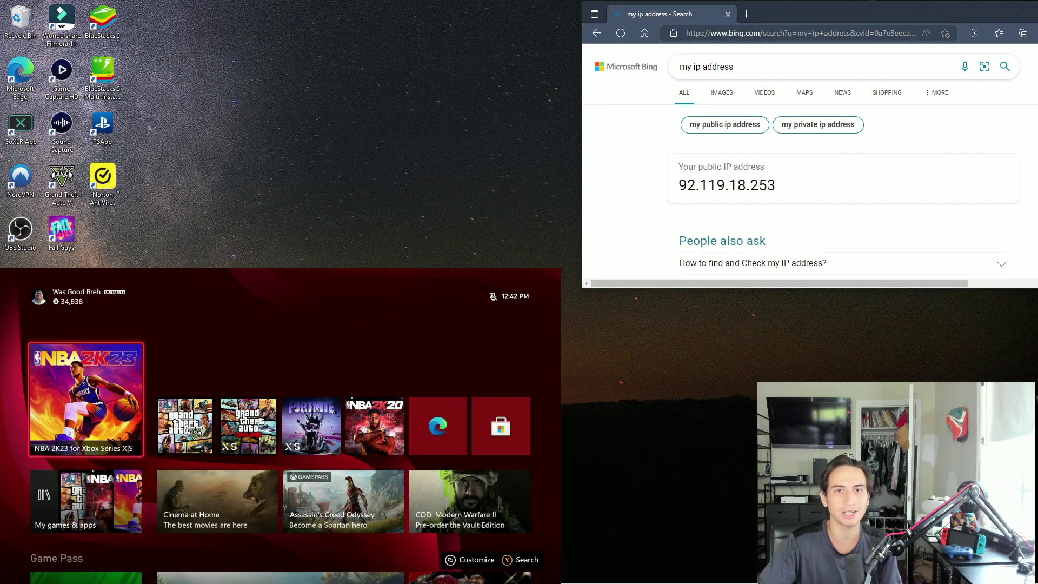